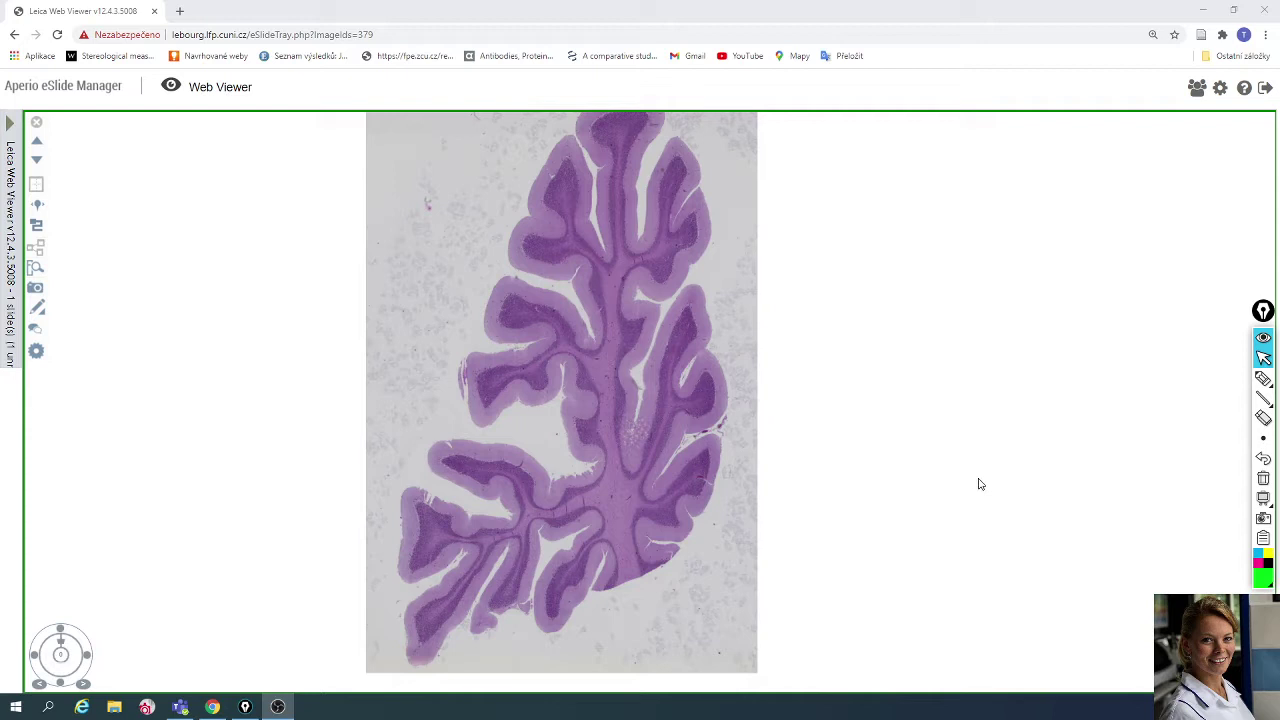
Trace the outer edges of three right-side folia with green freehand pen strokes.
{"action": "left_click", "coordinate": [1263, 378]}
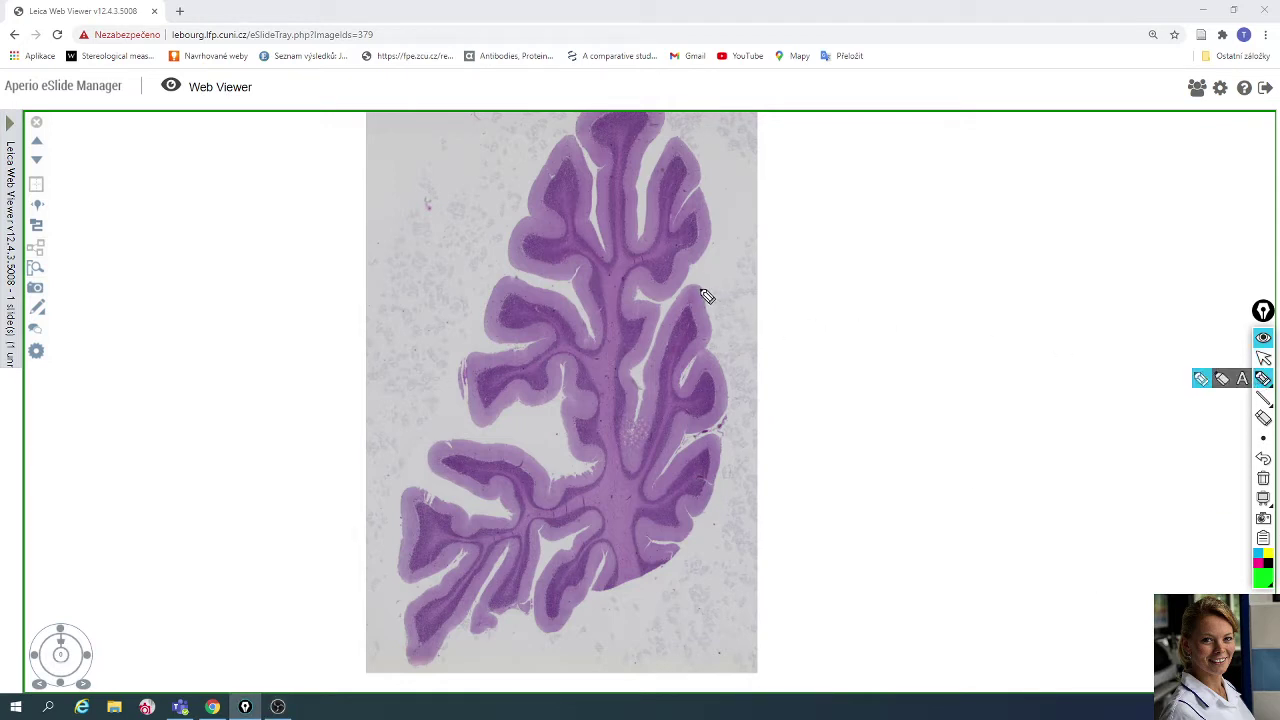
{"action": "mouse_move", "coordinate": [703, 293]}
{"action": "left_mouse_down"}
{"action": "mouse_move", "coordinate": [730, 388]}
{"action": "mouse_move", "coordinate": [717, 500]}
{"action": "mouse_move", "coordinate": [700, 514]}
{"action": "left_mouse_up"}
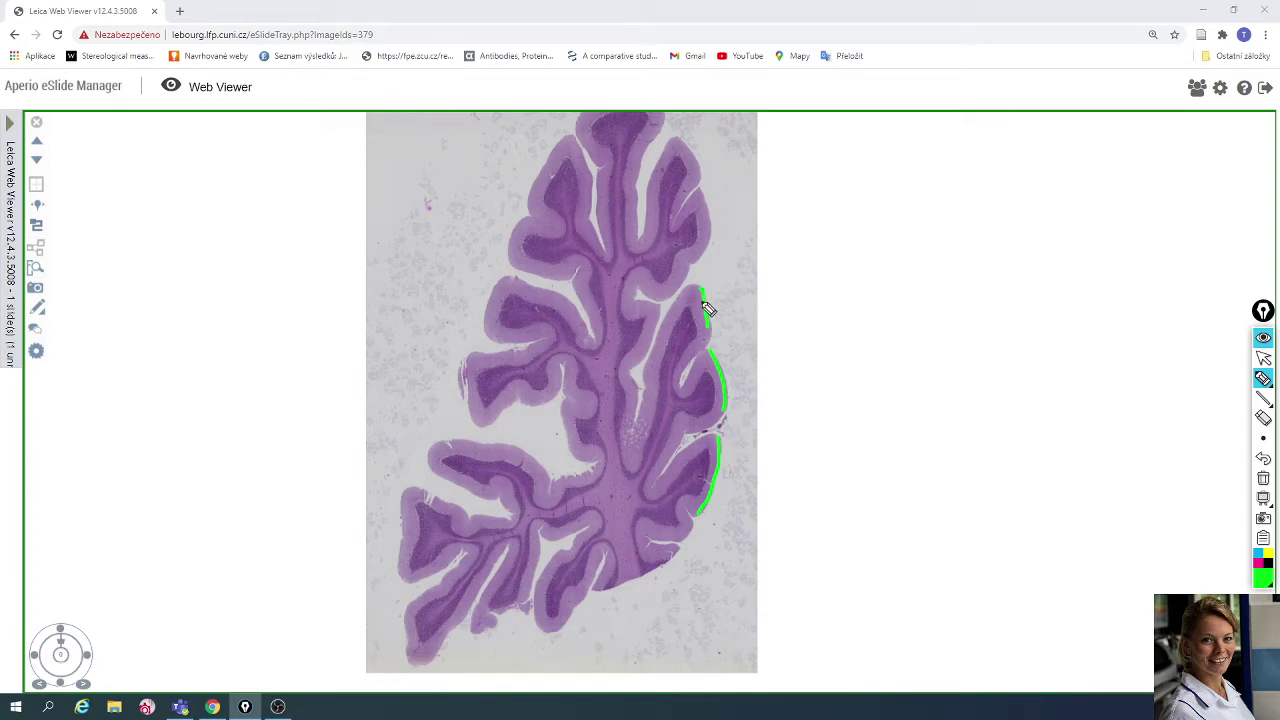
{"action": "mouse_move", "coordinate": [697, 290]}
{"action": "left_mouse_down"}
{"action": "mouse_move", "coordinate": [660, 345]}
{"action": "mouse_move", "coordinate": [643, 408]}
{"action": "mouse_move", "coordinate": [676, 305]}
{"action": "mouse_move", "coordinate": [717, 342]}
{"action": "mouse_move", "coordinate": [684, 386]}
{"action": "left_mouse_up"}
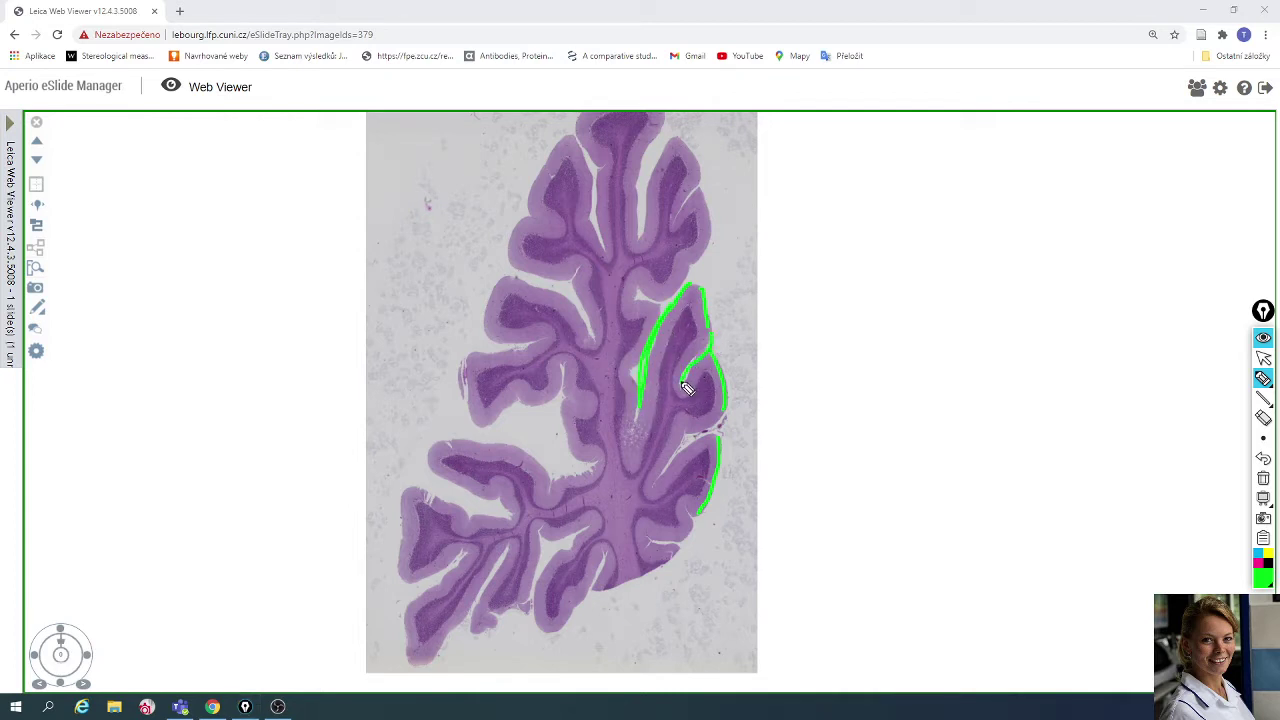
{"action": "mouse_move", "coordinate": [726, 423]}
{"action": "left_mouse_down"}
{"action": "mouse_move", "coordinate": [677, 463]}
{"action": "mouse_move", "coordinate": [731, 426]}
{"action": "left_mouse_up"}
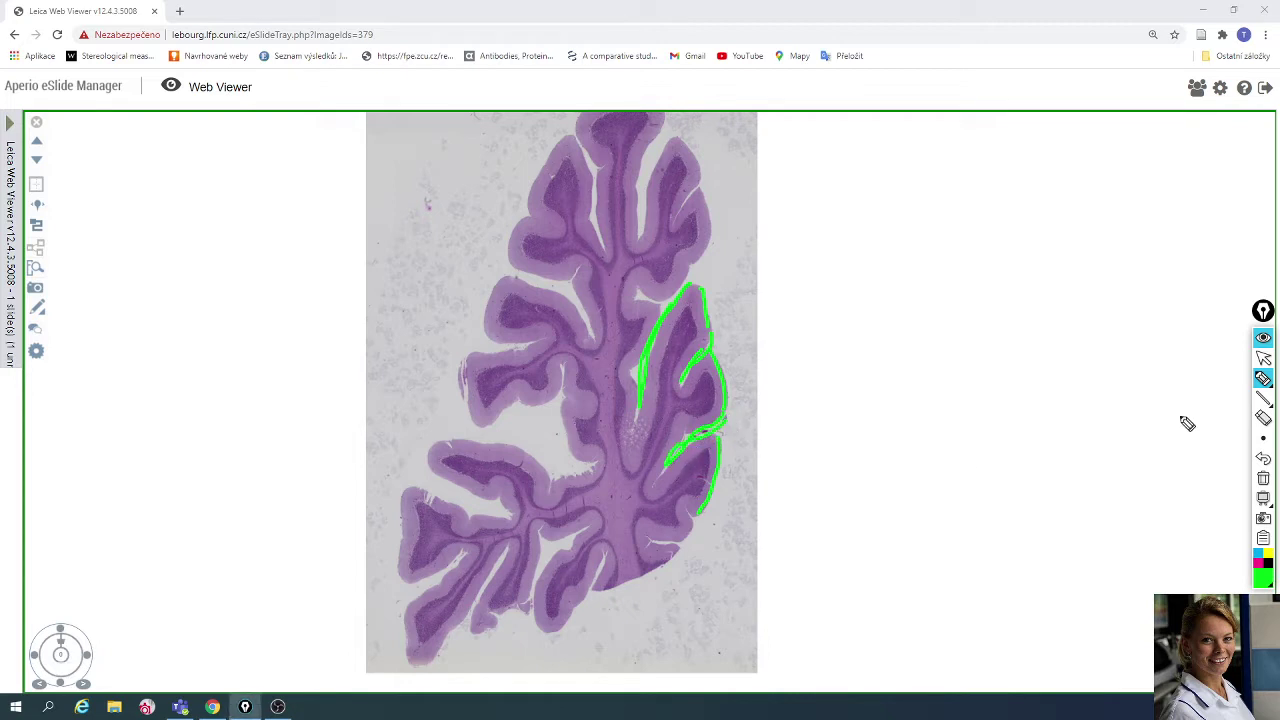
Delete all the green strokes and zoom in toward the lower folia.
{"action": "left_click", "coordinate": [1264, 358]}
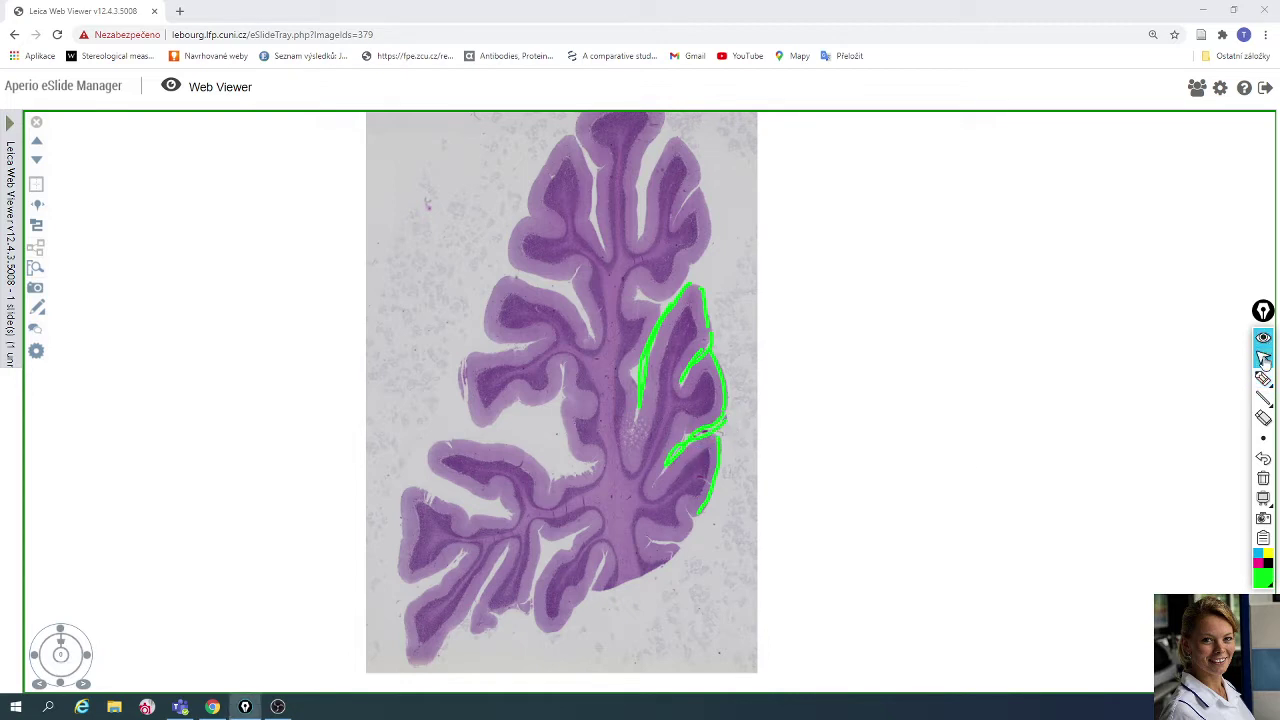
{"action": "left_click", "coordinate": [1263, 478]}
{"action": "scroll", "coordinate": [688, 558], "scroll_direction": "up", "scroll_amount": 5}
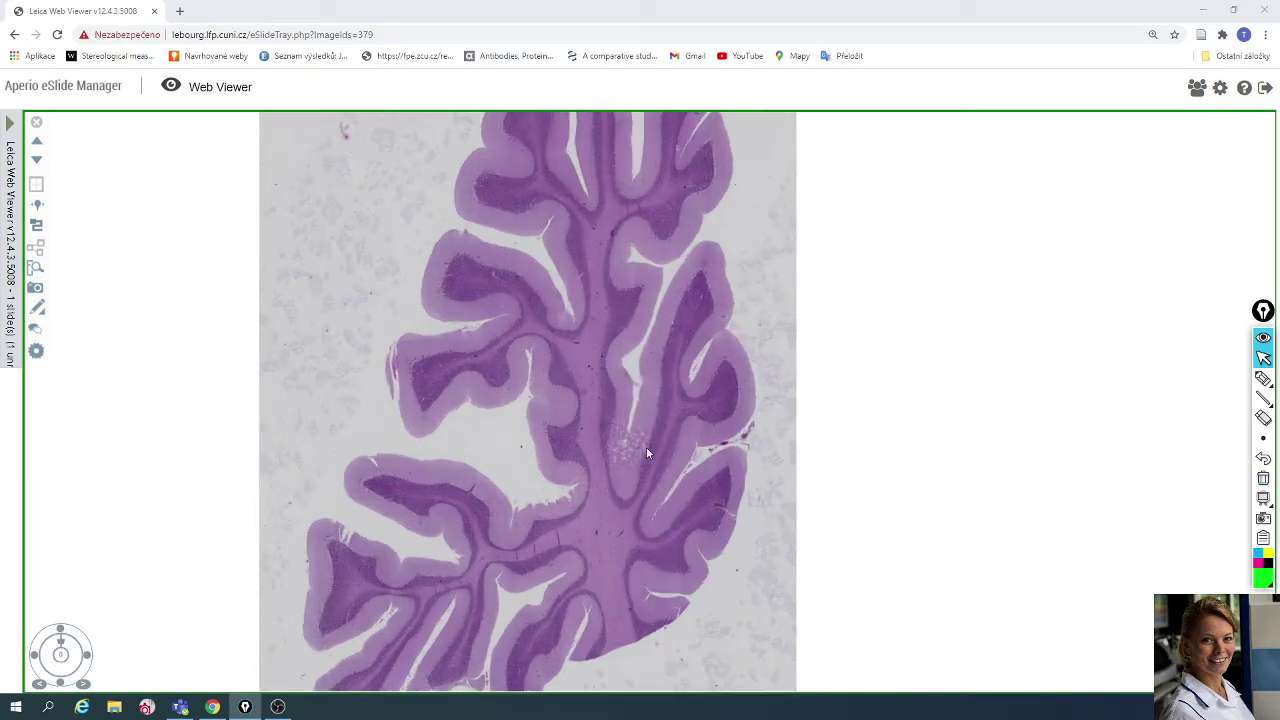
{"action": "scroll", "coordinate": [694, 355], "scroll_direction": "up", "scroll_amount": 2}
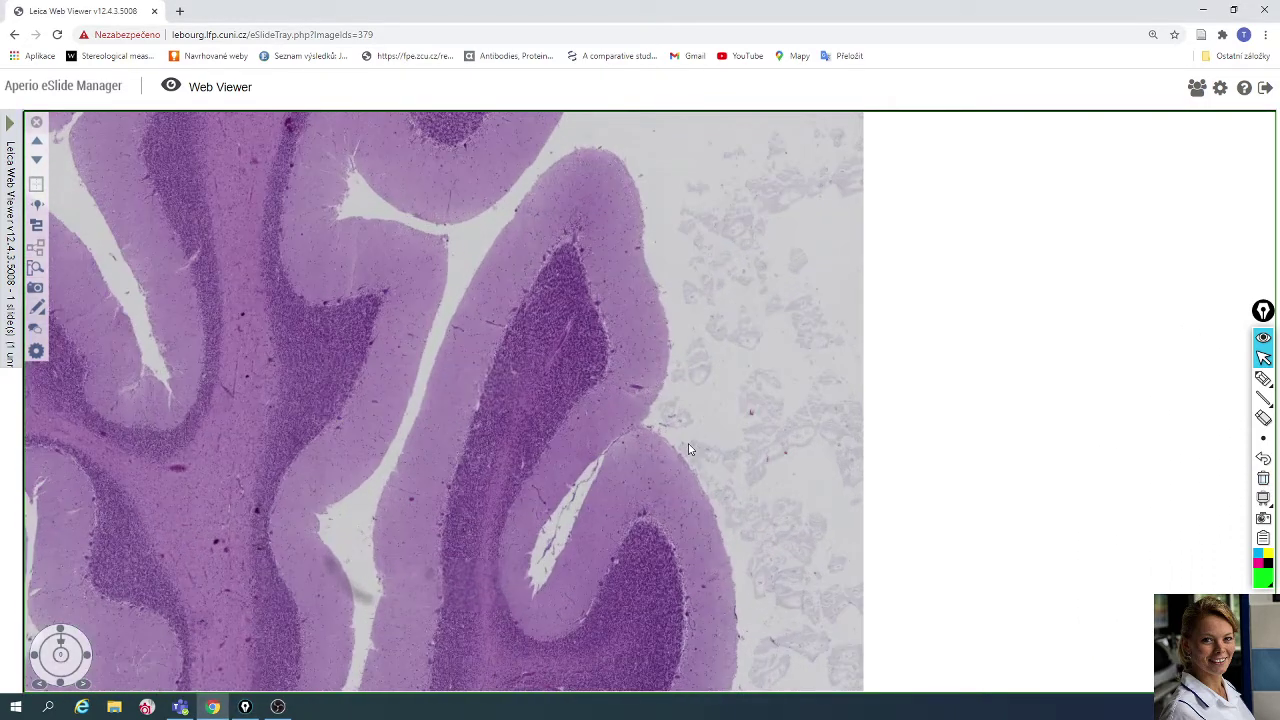
{"action": "left_click_drag", "start_coordinate": [688, 449], "coordinate": [709, 325]}
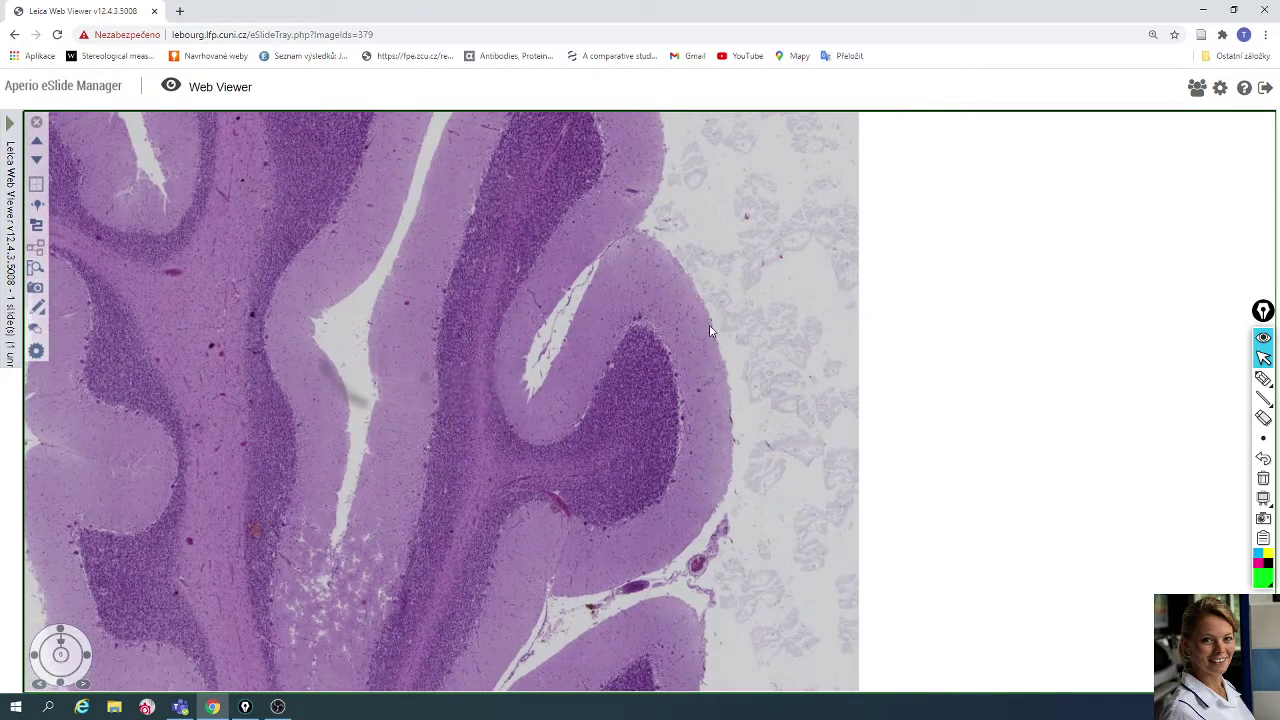
Magnify and frame two neighbouring folia so their cortical layers are visible, with the pen ready.
{"action": "scroll", "coordinate": [710, 331], "scroll_direction": "up", "scroll_amount": 2}
{"action": "left_click_drag", "start_coordinate": [582, 268], "coordinate": [585, 310]}
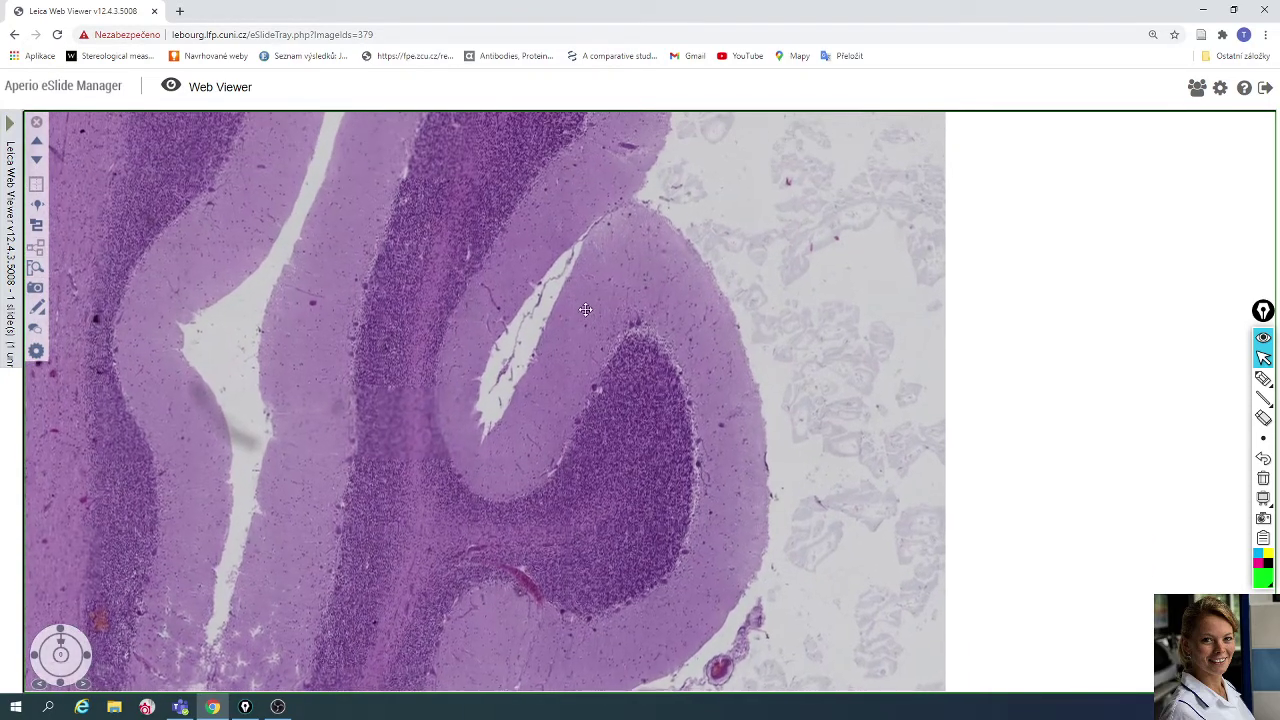
{"action": "scroll", "coordinate": [585, 310], "scroll_direction": "up", "scroll_amount": 2}
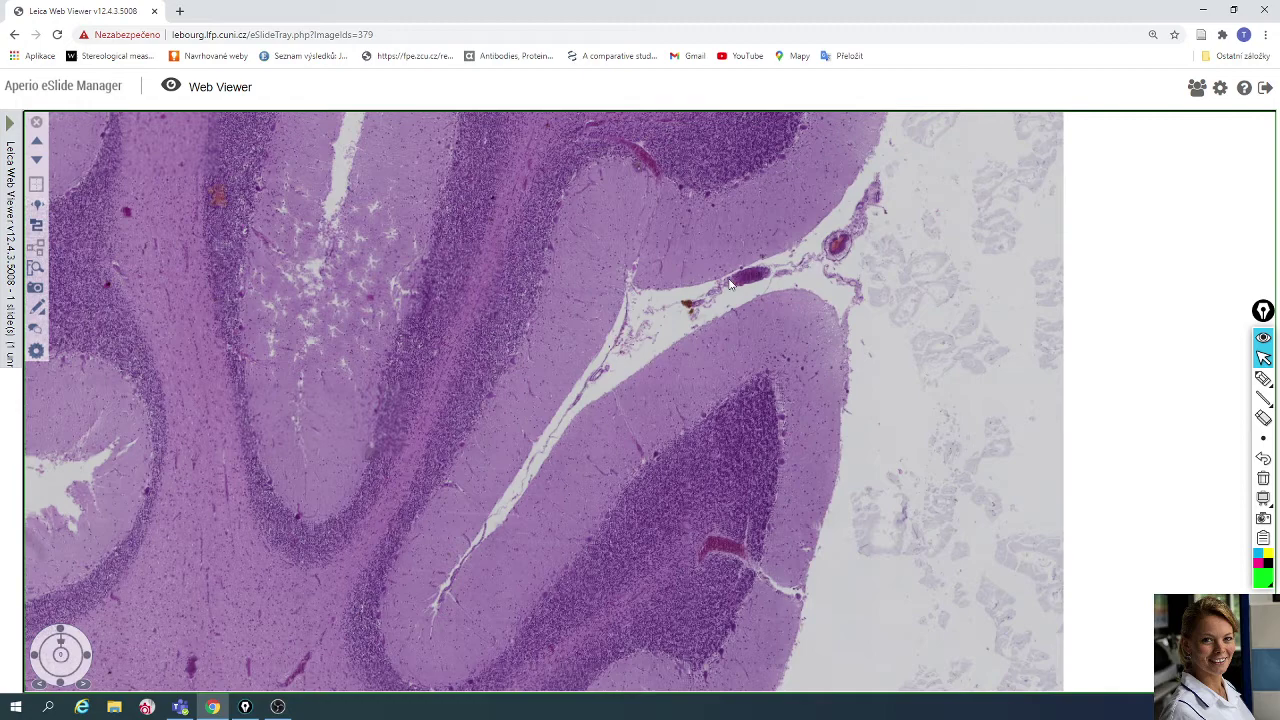
{"action": "scroll", "coordinate": [569, 451], "scroll_direction": "up", "scroll_amount": 2}
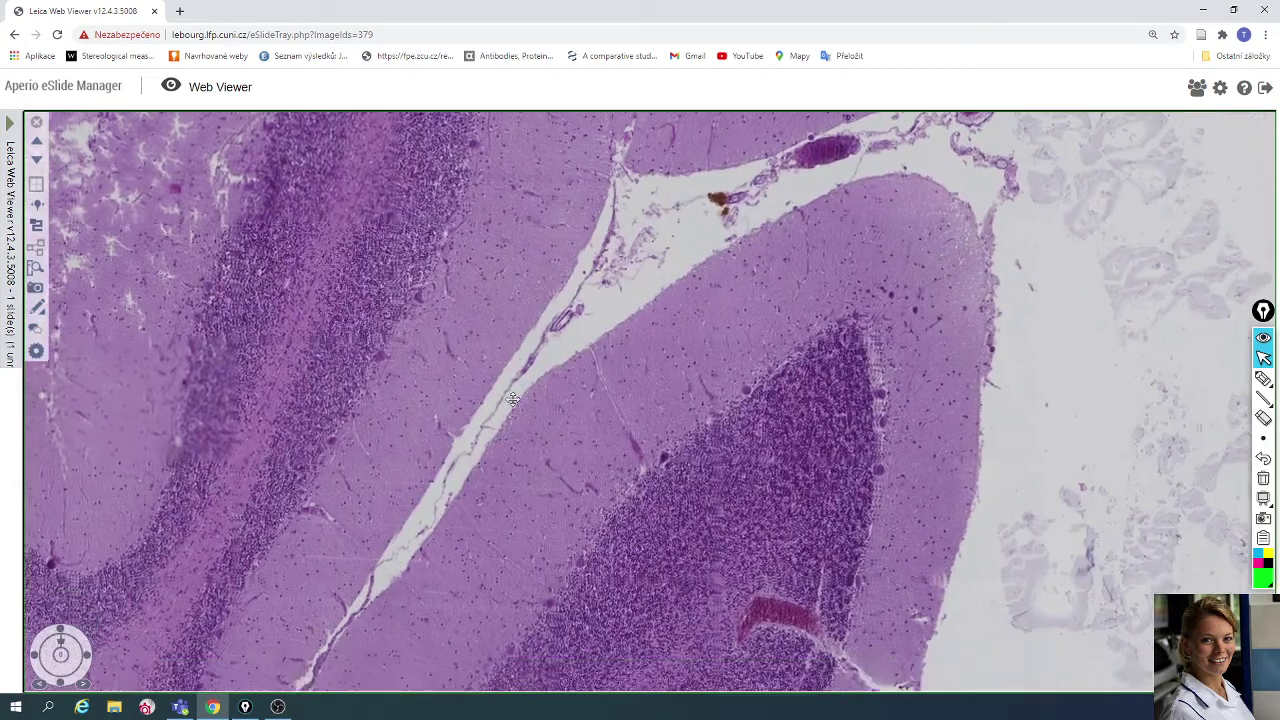
{"action": "left_click_drag", "start_coordinate": [512, 399], "coordinate": [655, 440]}
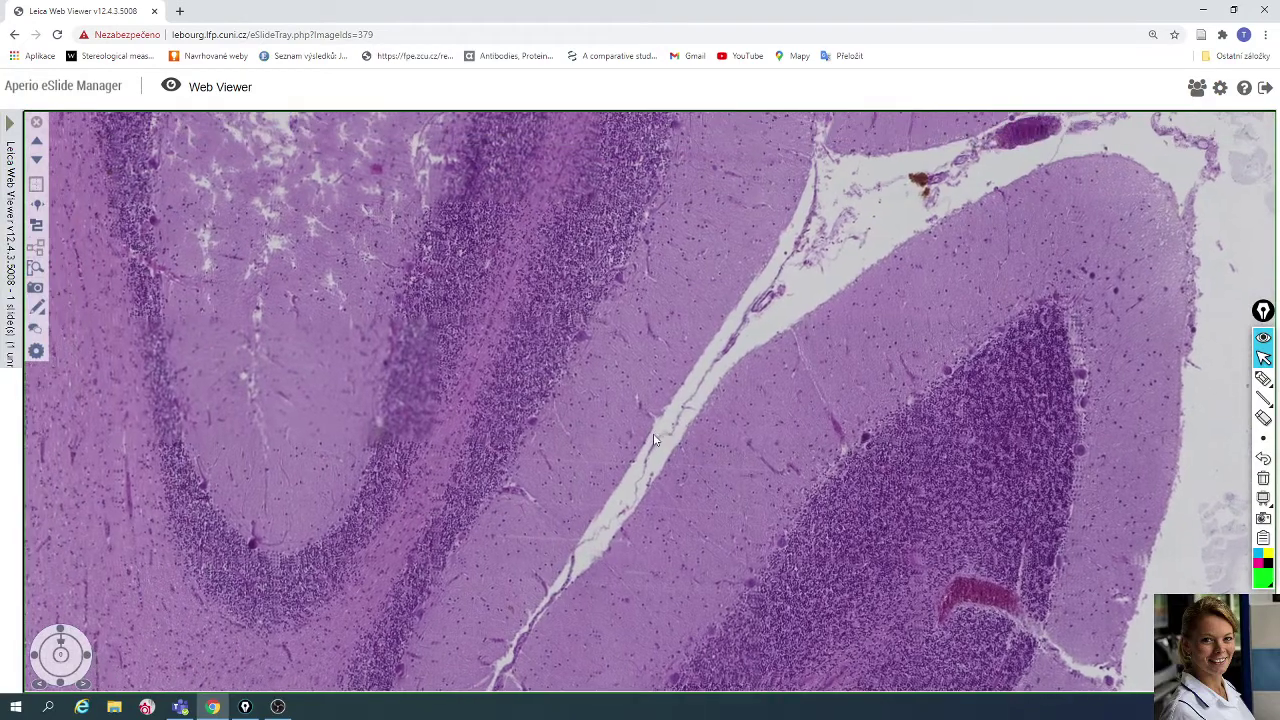
{"action": "left_click", "coordinate": [1263, 378]}
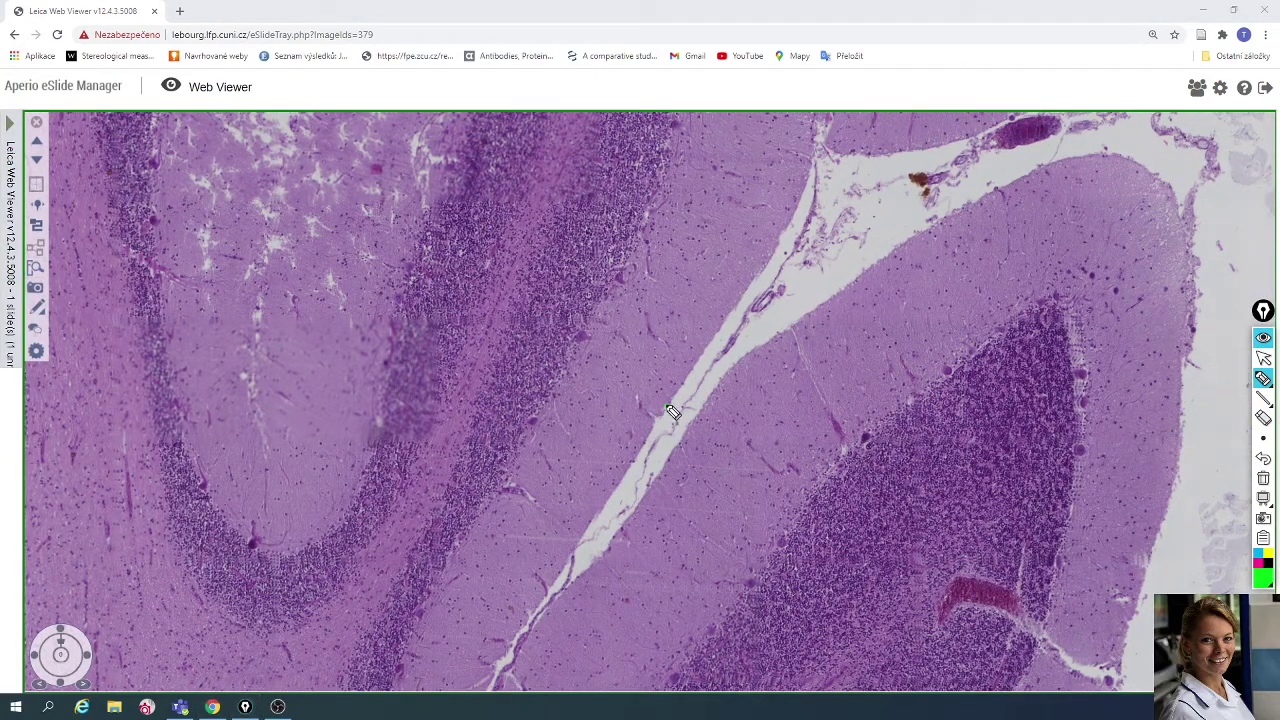
Draw a green double-headed arrow across the molecular layer and two lines along the gray/white matter boundary.
{"action": "left_click_drag", "start_coordinate": [667, 404], "coordinate": [507, 332]}
{"action": "left_click_drag", "start_coordinate": [678, 400], "coordinate": [660, 406]}
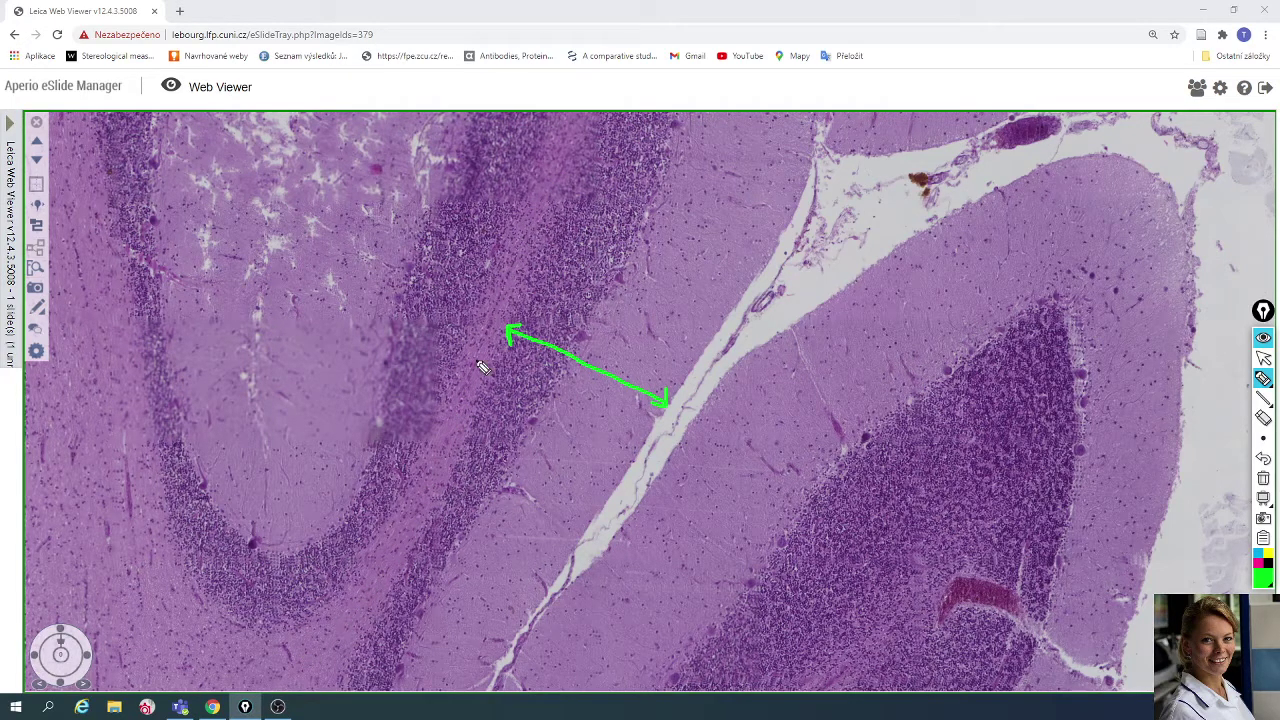
{"action": "mouse_move", "coordinate": [537, 146]}
{"action": "left_mouse_down"}
{"action": "mouse_move", "coordinate": [434, 440]}
{"action": "mouse_move", "coordinate": [332, 584]}
{"action": "left_mouse_up"}
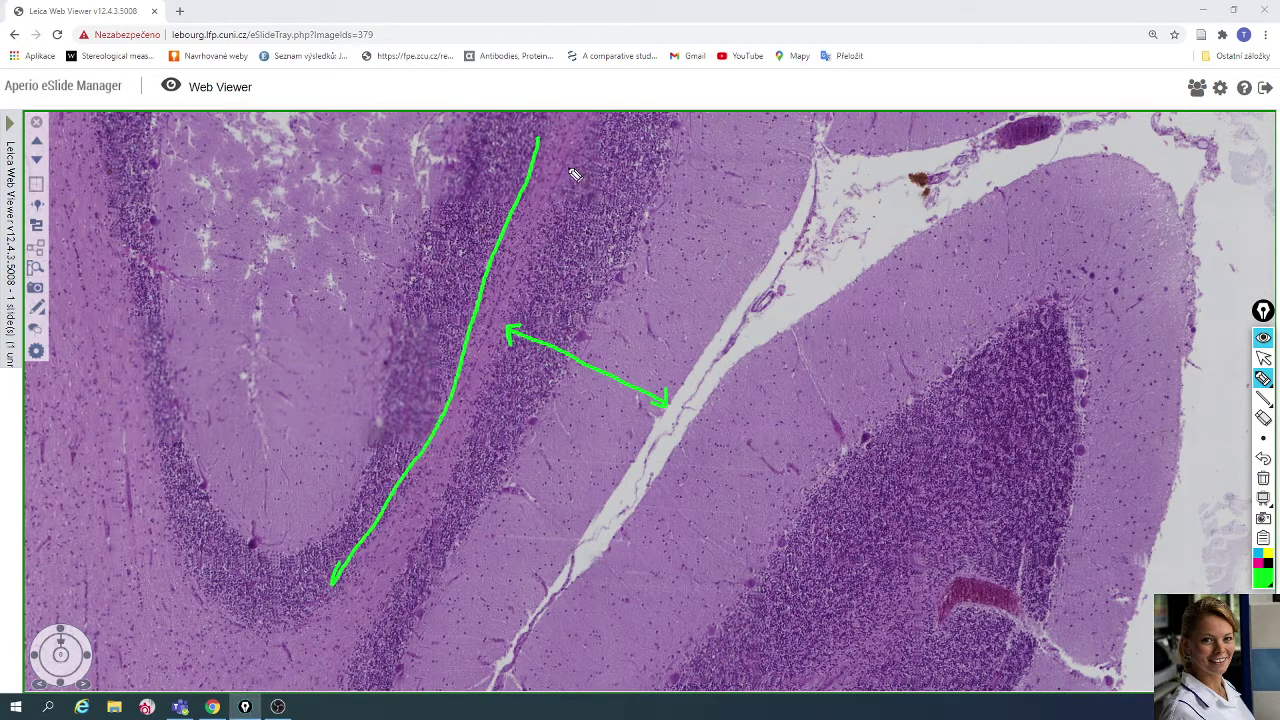
{"action": "mouse_move", "coordinate": [569, 146]}
{"action": "left_mouse_down"}
{"action": "mouse_move", "coordinate": [459, 442]}
{"action": "mouse_move", "coordinate": [363, 622]}
{"action": "left_mouse_up"}
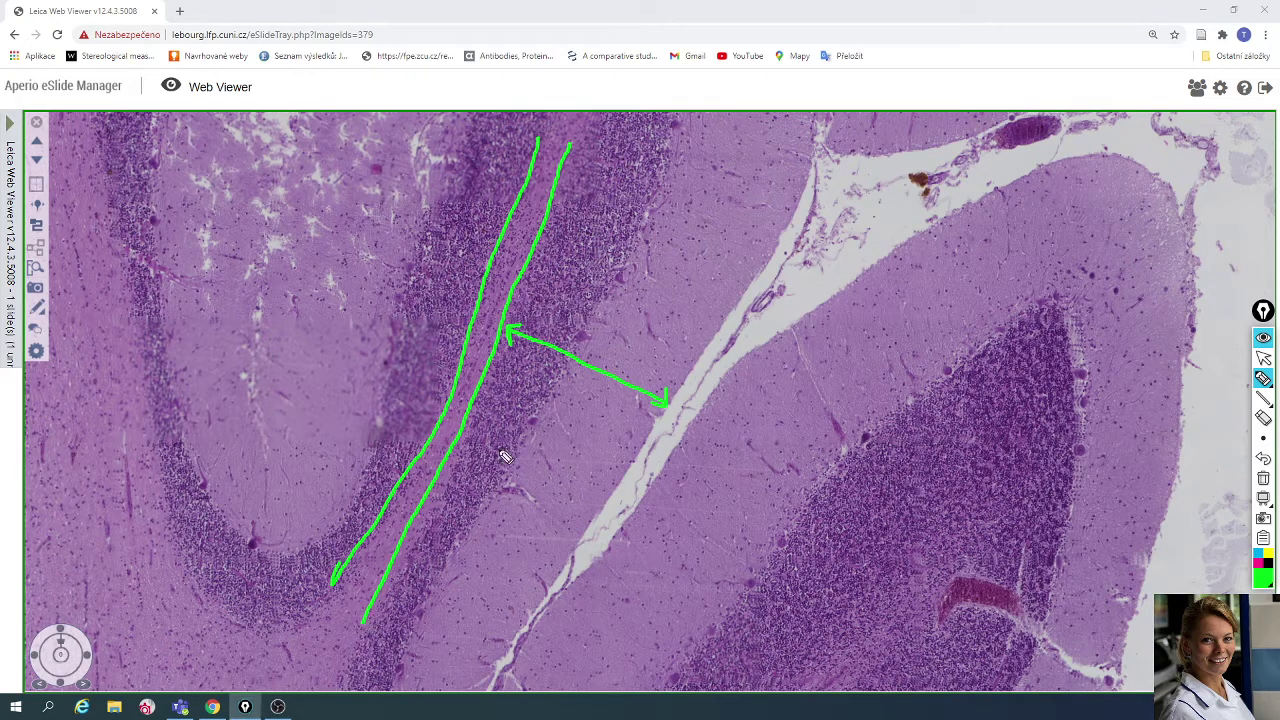
{"action": "mouse_move", "coordinate": [340, 576]}
{"action": "left_mouse_down"}
{"action": "mouse_move", "coordinate": [318, 602]}
{"action": "mouse_move", "coordinate": [252, 612]}
{"action": "mouse_move", "coordinate": [176, 487]}
{"action": "left_mouse_up"}
{"action": "left_click_drag", "start_coordinate": [363, 626], "coordinate": [357, 662]}
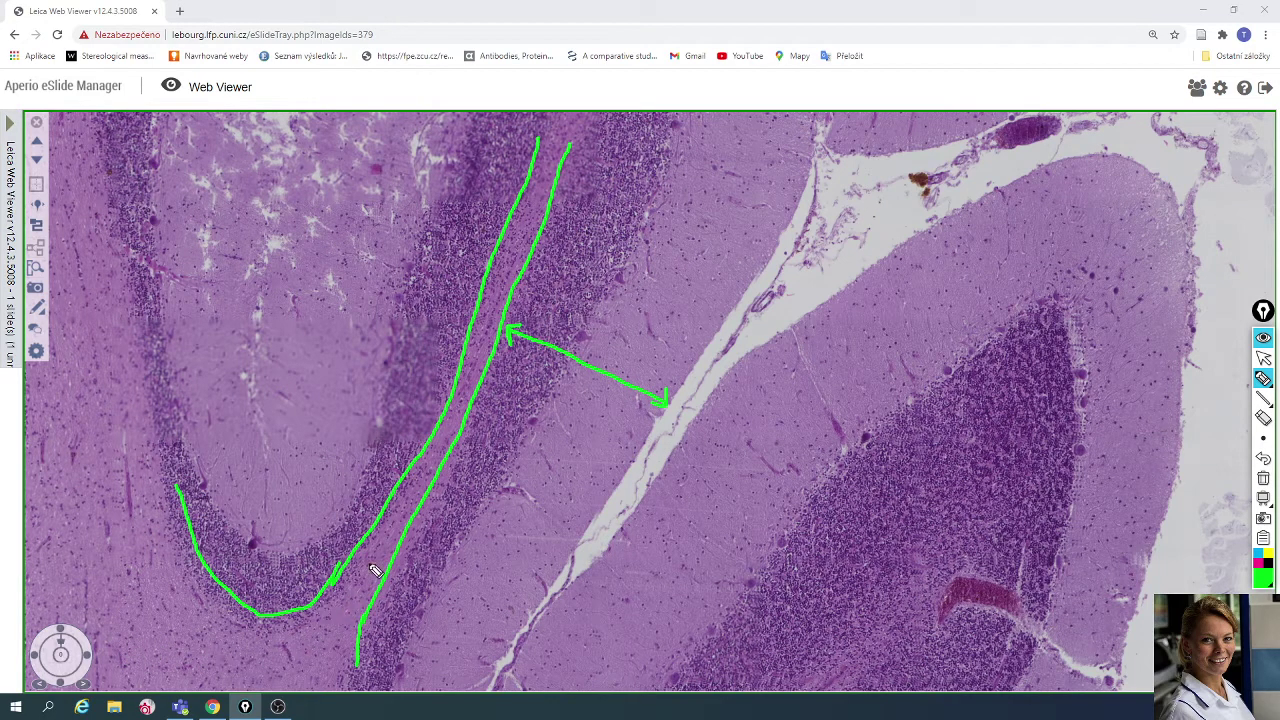
{"action": "left_click", "coordinate": [1263, 357]}
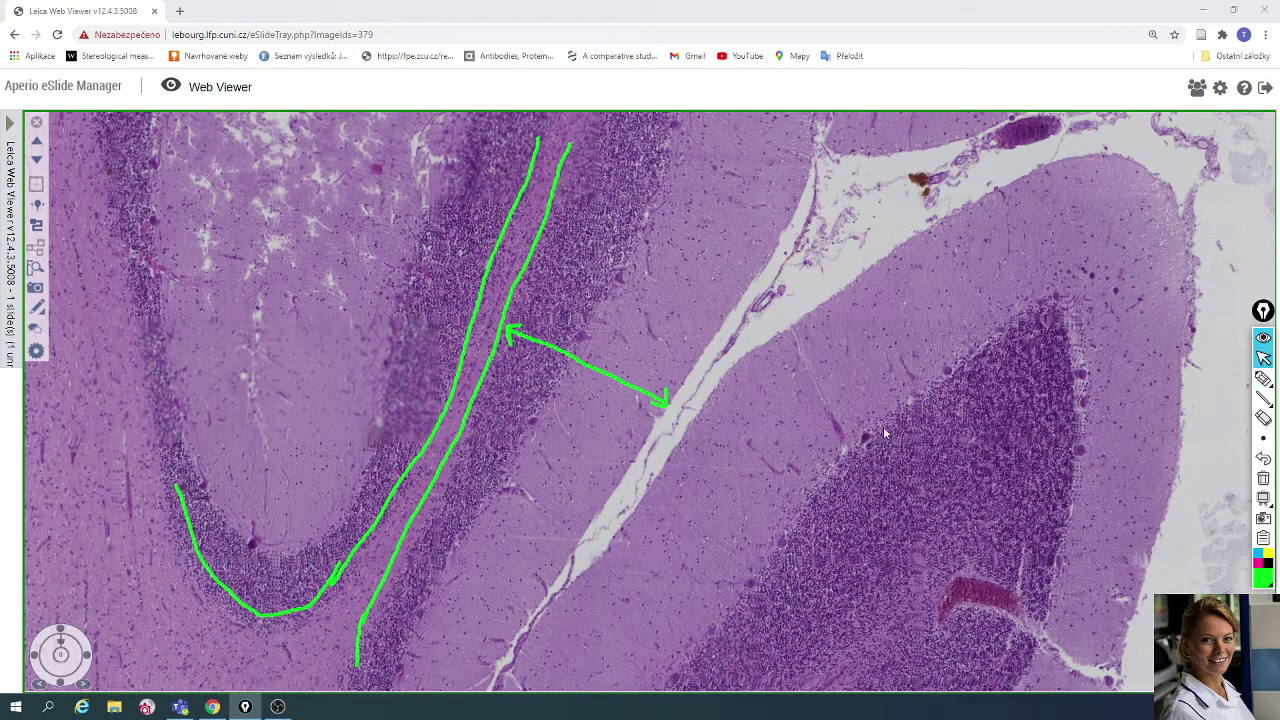
Delete the green annotations, zoom out and pan across the cerebellum section.
{"action": "left_click", "coordinate": [1263, 478]}
{"action": "scroll", "coordinate": [511, 482], "scroll_direction": "down", "scroll_amount": 3}
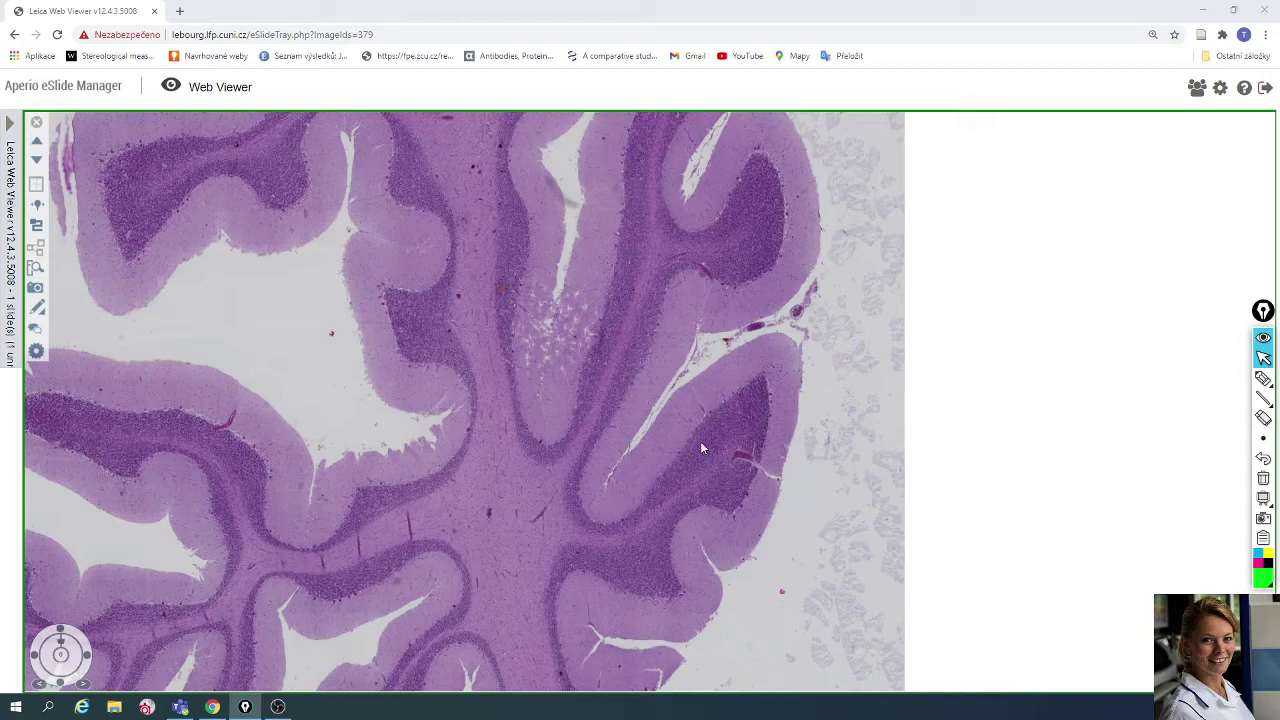
{"action": "scroll", "coordinate": [700, 443], "scroll_direction": "down", "scroll_amount": 1}
{"action": "scroll", "coordinate": [700, 443], "scroll_direction": "up", "scroll_amount": 1}
{"action": "left_click_drag", "start_coordinate": [358, 486], "coordinate": [588, 487]}
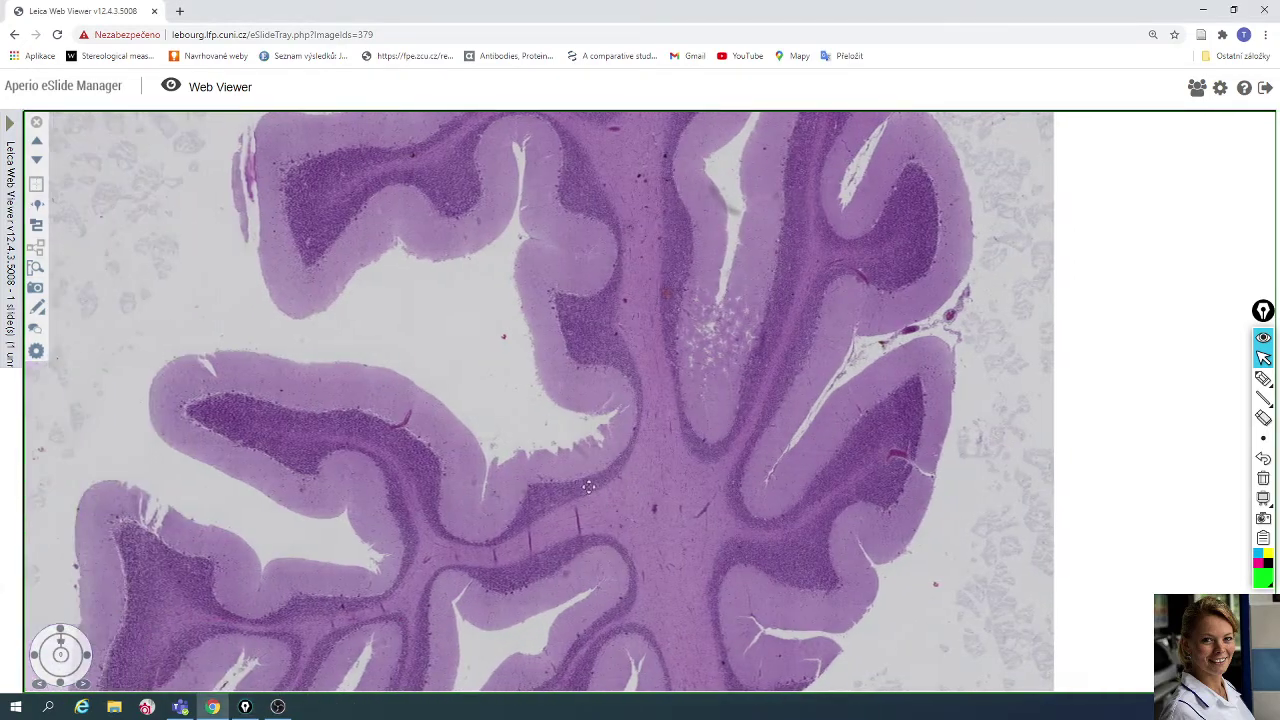
{"action": "left_click_drag", "start_coordinate": [446, 450], "coordinate": [252, 626]}
Zoom in on one folium until its granular and molecular layers fill the view.
{"action": "scroll", "coordinate": [545, 460], "scroll_direction": "up", "scroll_amount": 1}
{"action": "scroll", "coordinate": [554, 492], "scroll_direction": "up", "scroll_amount": 2}
{"action": "scroll", "coordinate": [552, 488], "scroll_direction": "up", "scroll_amount": 2}
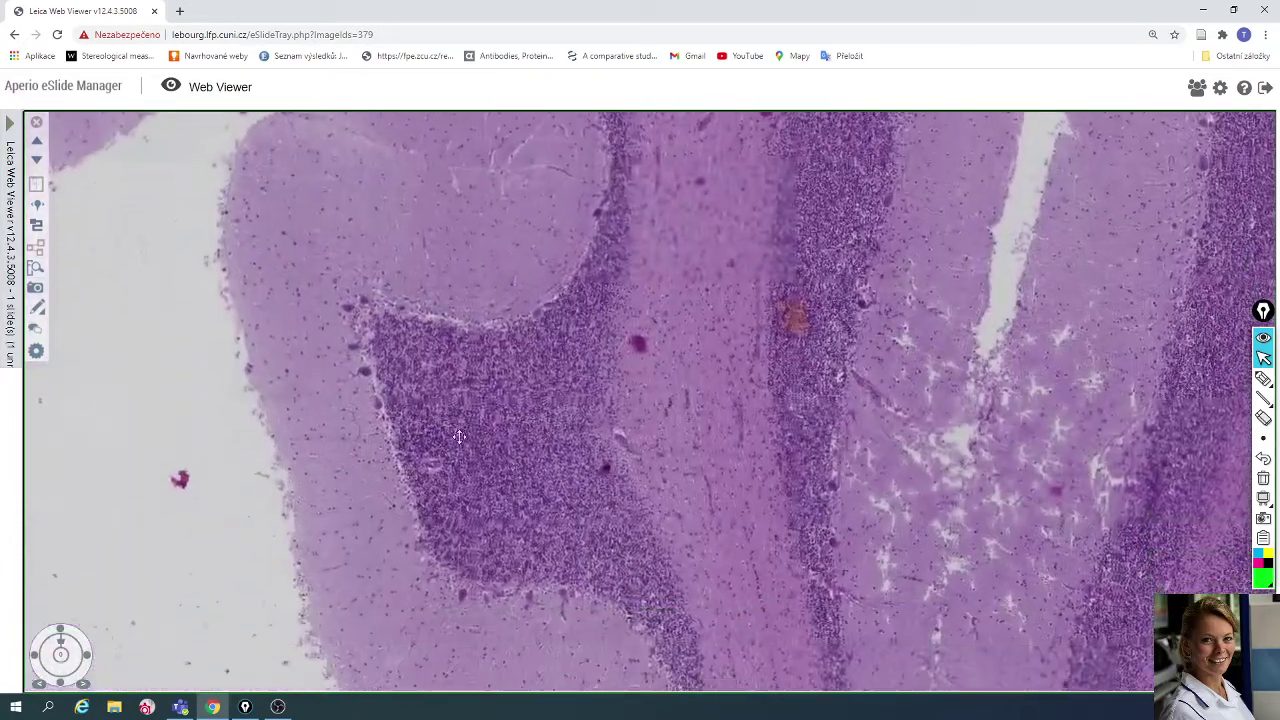
{"action": "scroll", "coordinate": [398, 472], "scroll_direction": "up", "scroll_amount": 1}
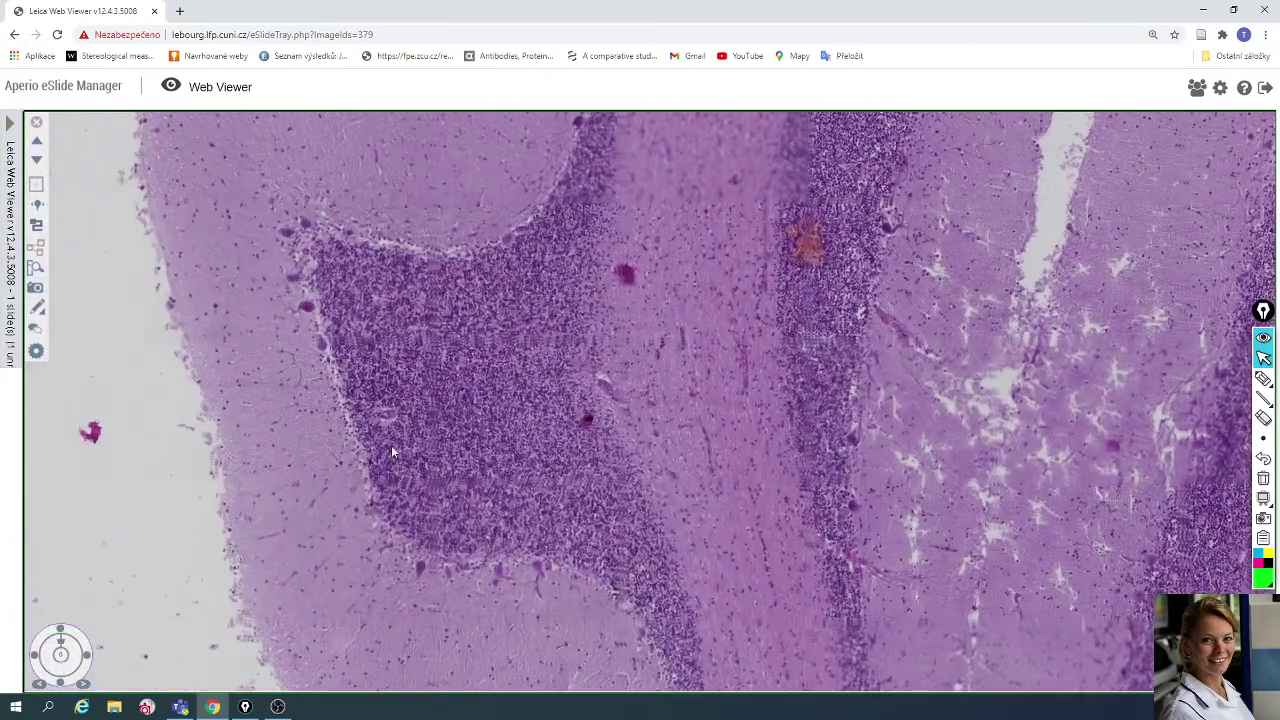
{"action": "scroll", "coordinate": [391, 453], "scroll_direction": "up", "scroll_amount": 1}
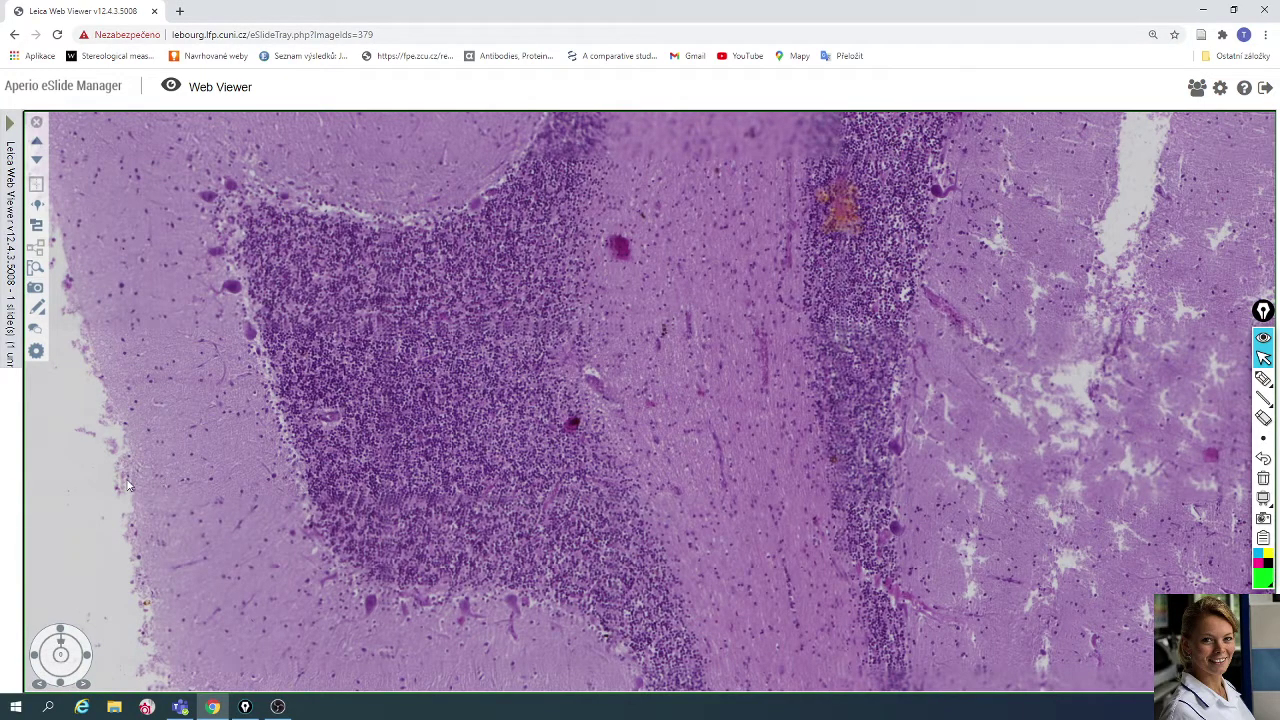
{"action": "left_click", "coordinate": [1263, 379]}
With the freehand pen, draw a double-headed arrow across the molecular layer and circle five Purkinje cells.
{"action": "left_click", "coordinate": [1201, 378]}
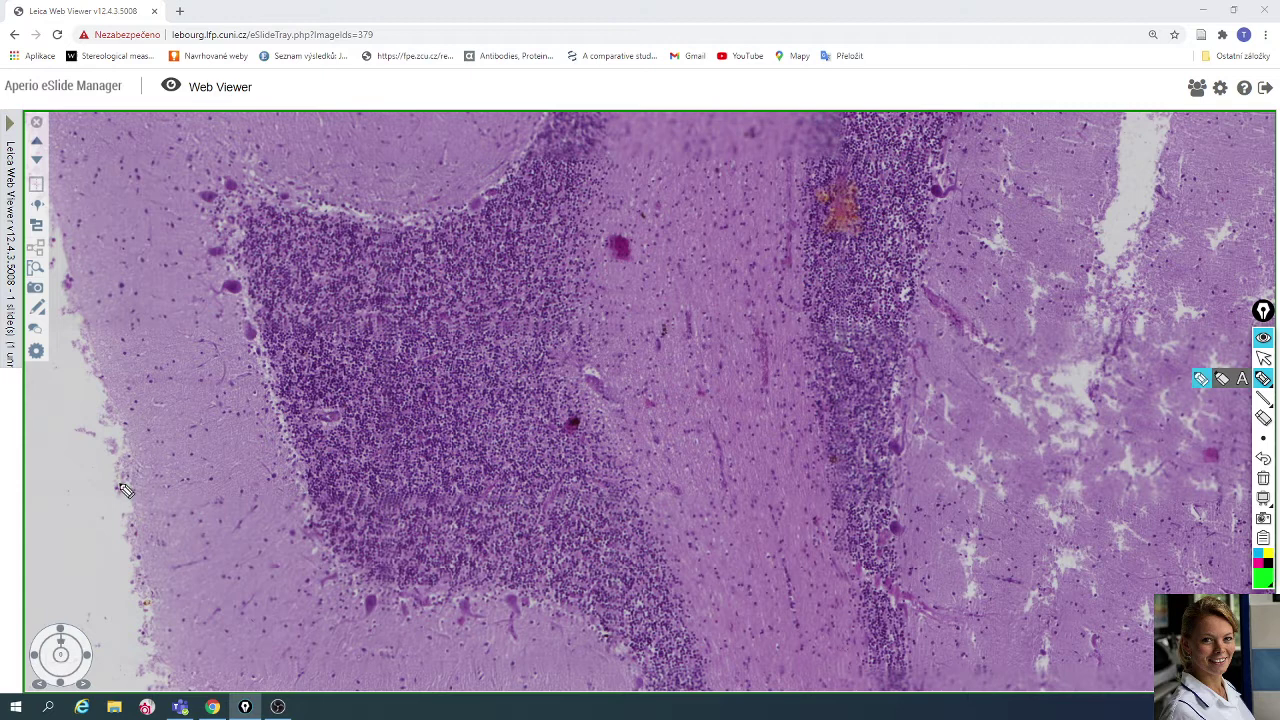
{"action": "left_click_drag", "start_coordinate": [125, 484], "coordinate": [287, 451]}
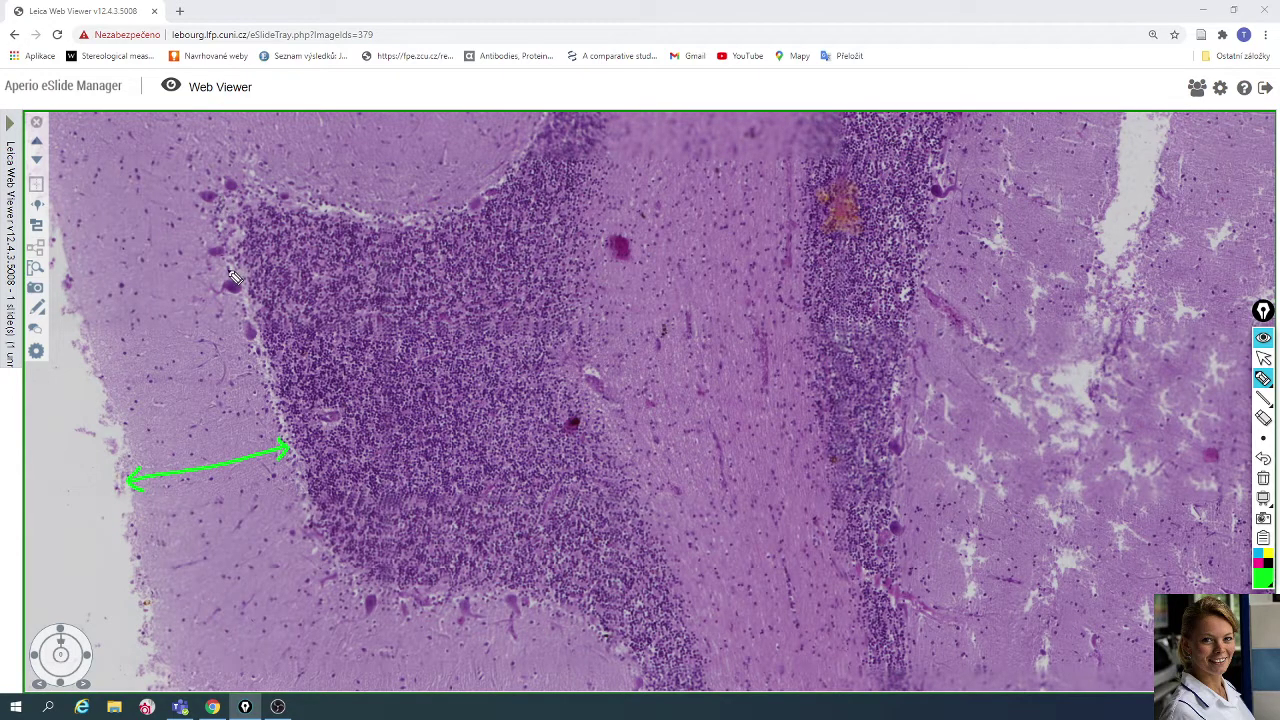
{"action": "mouse_move", "coordinate": [236, 272]}
{"action": "left_mouse_down"}
{"action": "mouse_move", "coordinate": [206, 276]}
{"action": "mouse_move", "coordinate": [236, 314]}
{"action": "mouse_move", "coordinate": [250, 288]}
{"action": "mouse_move", "coordinate": [232, 326]}
{"action": "mouse_move", "coordinate": [258, 348]}
{"action": "mouse_move", "coordinate": [260, 324]}
{"action": "left_mouse_up"}
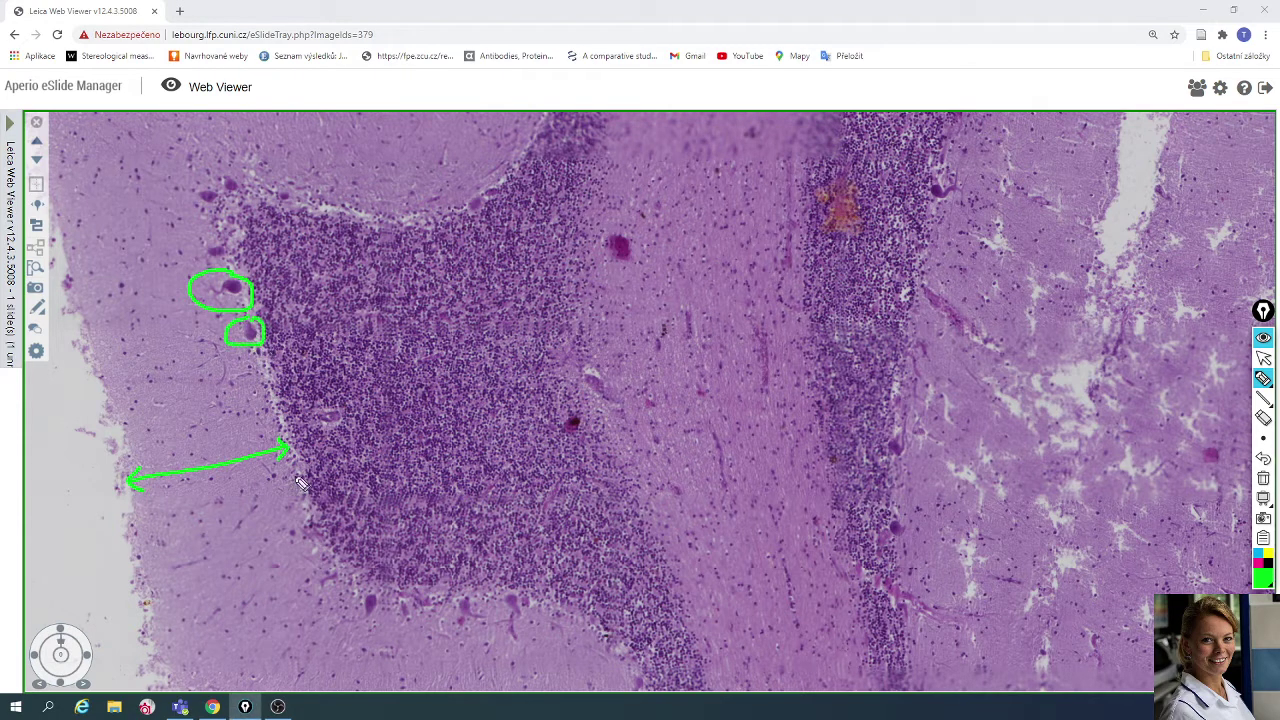
{"action": "mouse_move", "coordinate": [366, 584]}
{"action": "left_mouse_down"}
{"action": "mouse_move", "coordinate": [358, 606]}
{"action": "mouse_move", "coordinate": [388, 632]}
{"action": "mouse_move", "coordinate": [384, 597]}
{"action": "mouse_move", "coordinate": [366, 588]}
{"action": "left_mouse_up"}
{"action": "mouse_move", "coordinate": [521, 598]}
{"action": "left_mouse_down"}
{"action": "mouse_move", "coordinate": [498, 625]}
{"action": "mouse_move", "coordinate": [528, 612]}
{"action": "mouse_move", "coordinate": [514, 592]}
{"action": "mouse_move", "coordinate": [455, 617]}
{"action": "mouse_move", "coordinate": [490, 632]}
{"action": "mouse_move", "coordinate": [472, 591]}
{"action": "left_mouse_up"}
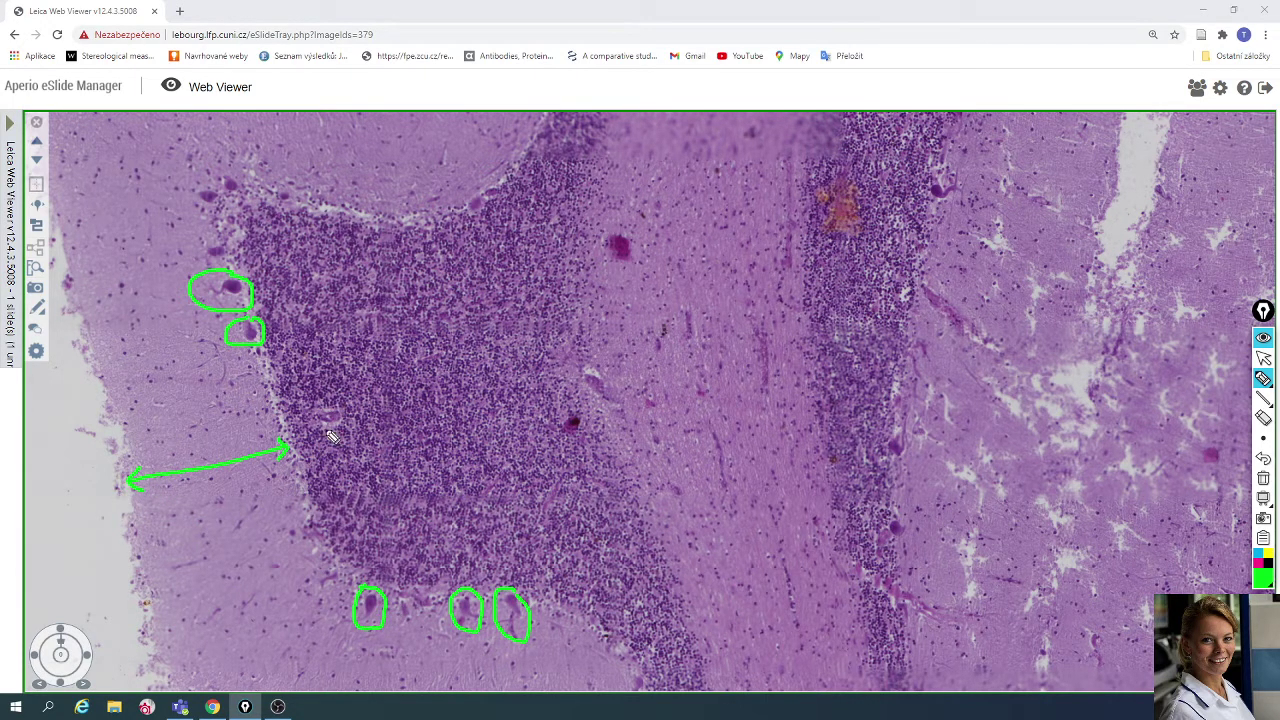
Extend the green arrow across the granular layer and on through the next pale molecular band.
{"action": "mouse_move", "coordinate": [296, 448]}
{"action": "left_mouse_down"}
{"action": "mouse_move", "coordinate": [586, 394]}
{"action": "mouse_move", "coordinate": [590, 404]}
{"action": "left_mouse_up"}
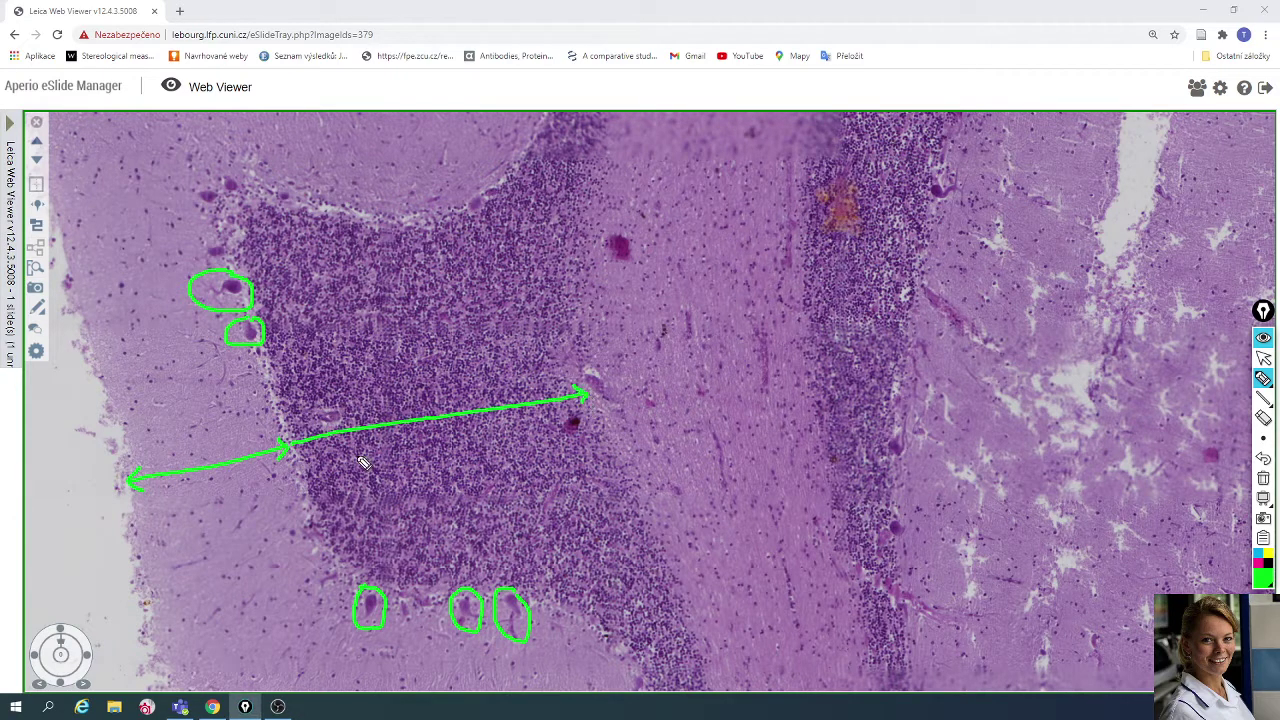
{"action": "mouse_move", "coordinate": [296, 428]}
{"action": "left_mouse_down"}
{"action": "mouse_move", "coordinate": [290, 441]}
{"action": "mouse_move", "coordinate": [326, 458]}
{"action": "left_mouse_up"}
{"action": "mouse_move", "coordinate": [590, 394]}
{"action": "left_mouse_down"}
{"action": "mouse_move", "coordinate": [822, 382]}
{"action": "mouse_move", "coordinate": [588, 392]}
{"action": "left_mouse_up"}
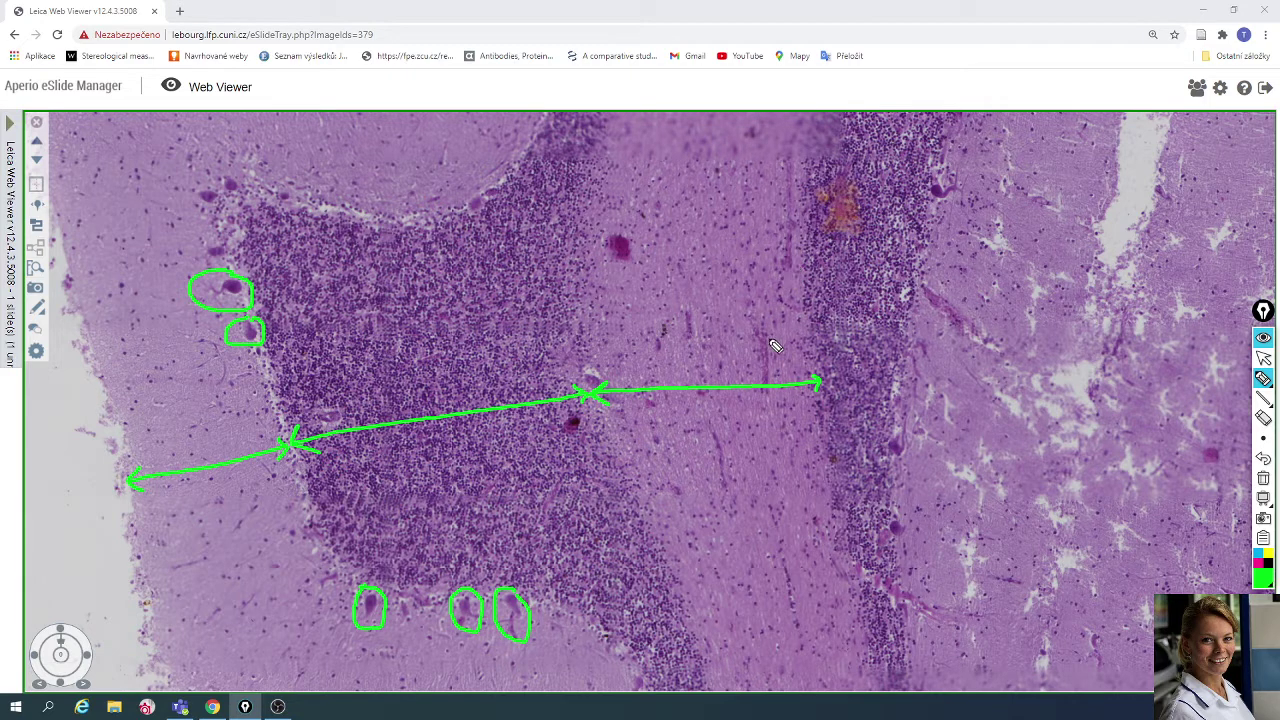
Delete every green circle and arrow, then zoom out to view the whole cerebellum section.
{"action": "mouse_move", "coordinate": [1264, 400]}
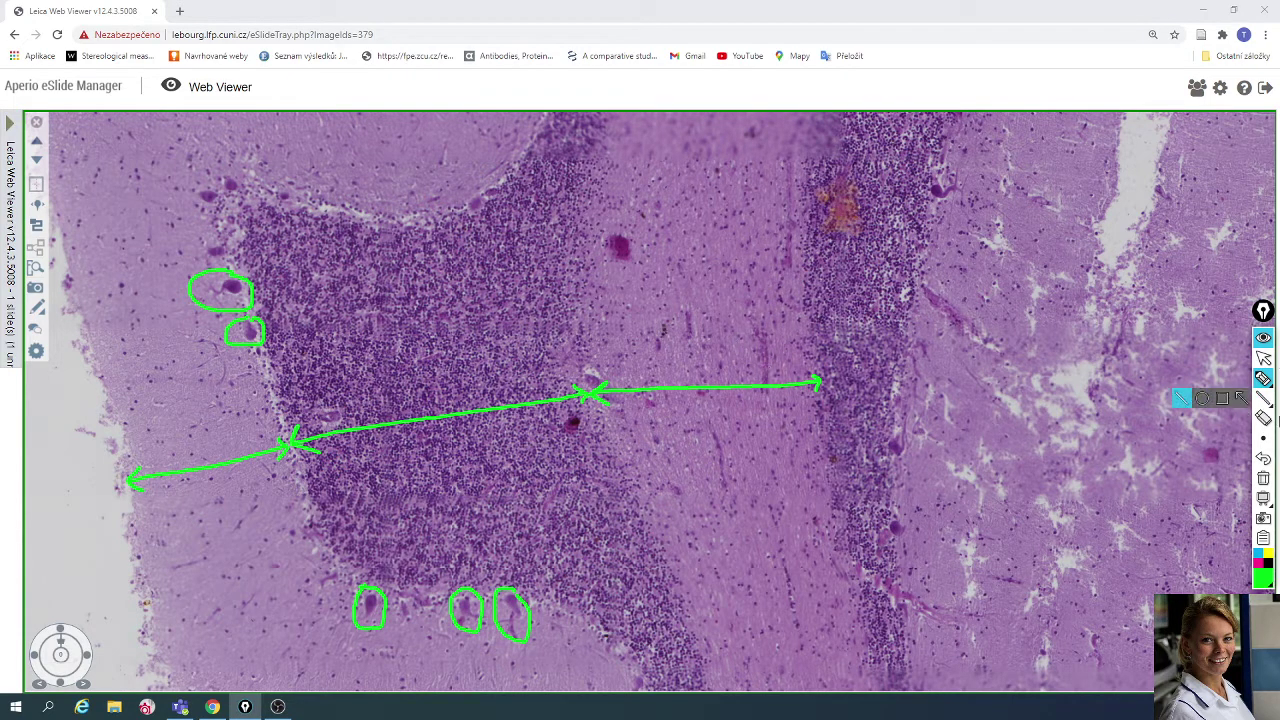
{"action": "left_click", "coordinate": [1263, 478]}
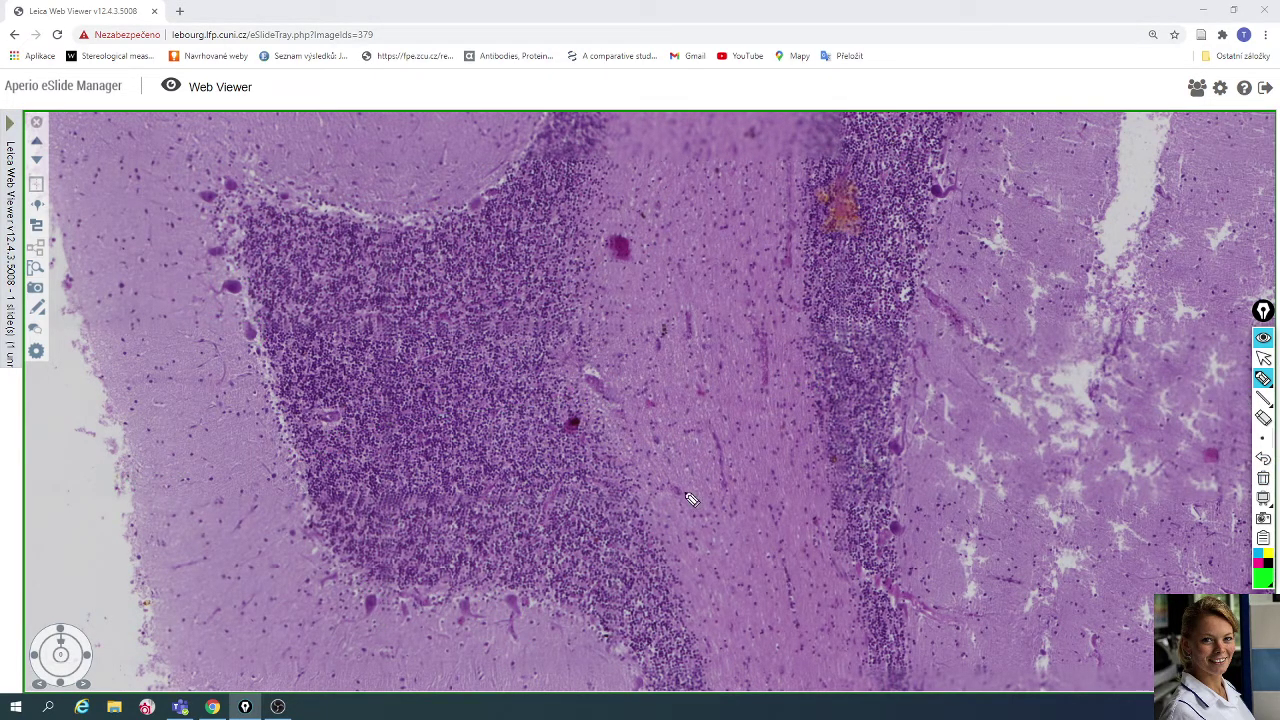
{"action": "scroll", "coordinate": [1186, 458], "scroll_direction": "up", "scroll_amount": 2}
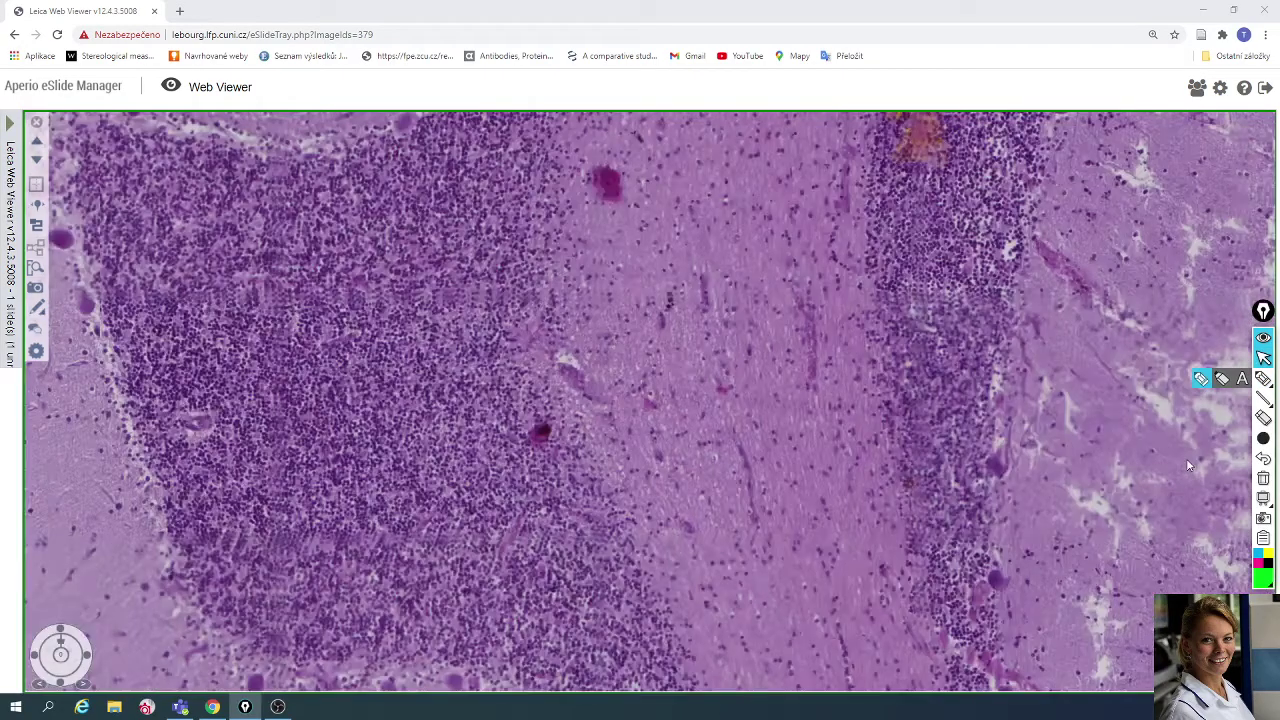
{"action": "scroll", "coordinate": [1186, 458], "scroll_direction": "down", "scroll_amount": 5}
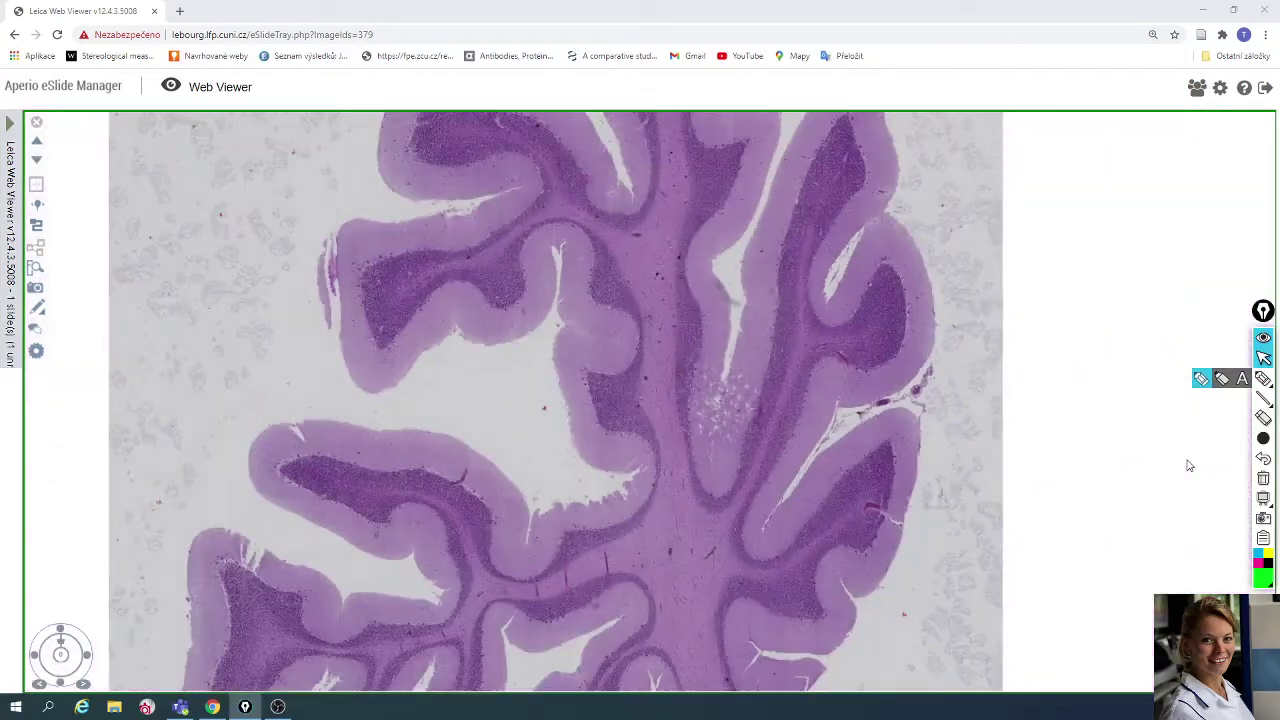
{"action": "scroll", "coordinate": [1189, 465], "scroll_direction": "down", "scroll_amount": 1}
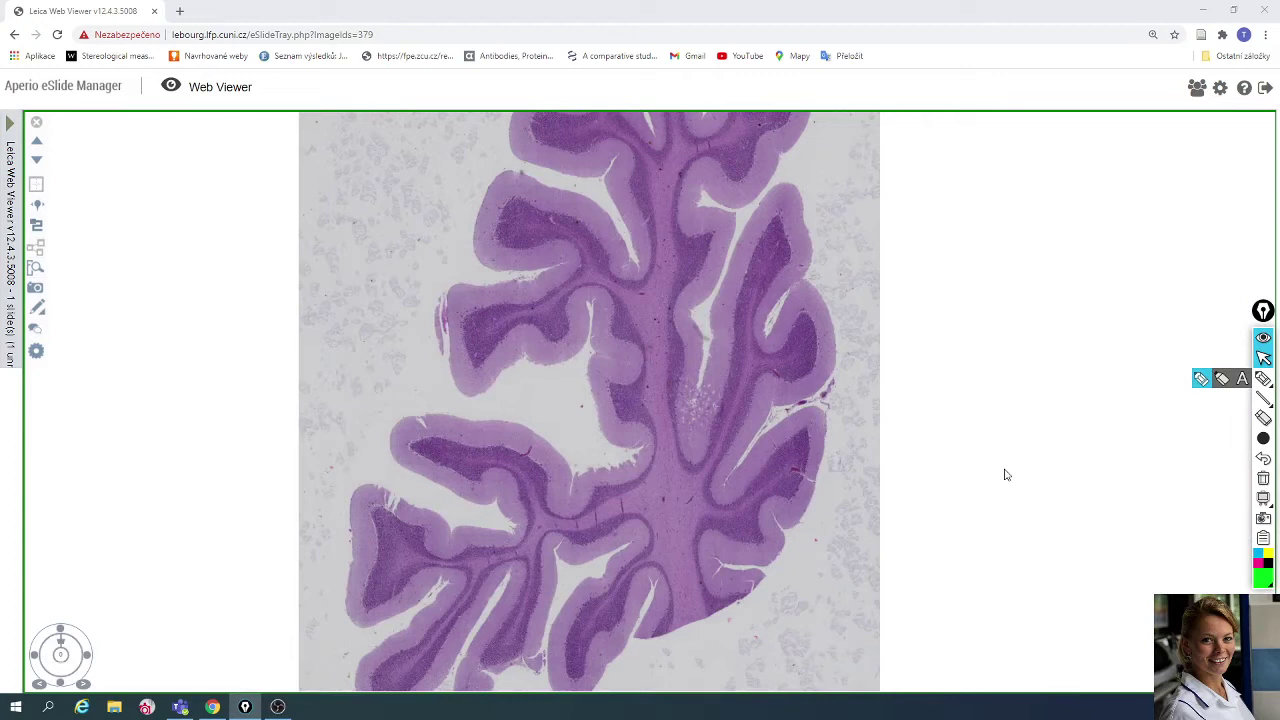